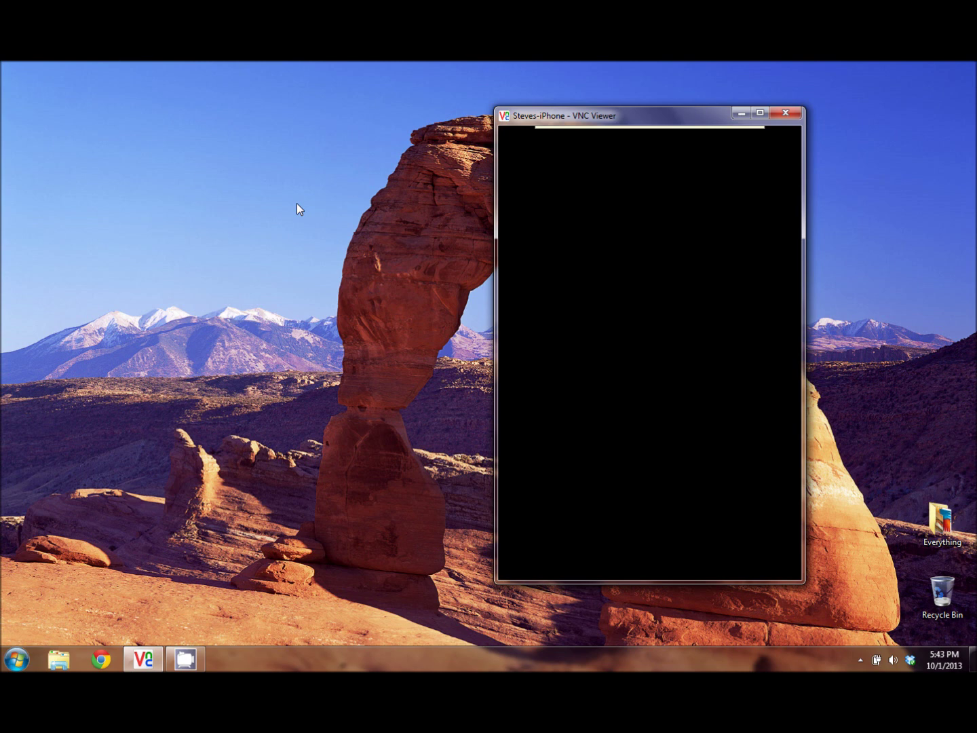
Step: Open the Chrome web browser on the PC from the taskbar
left_click(102, 659)
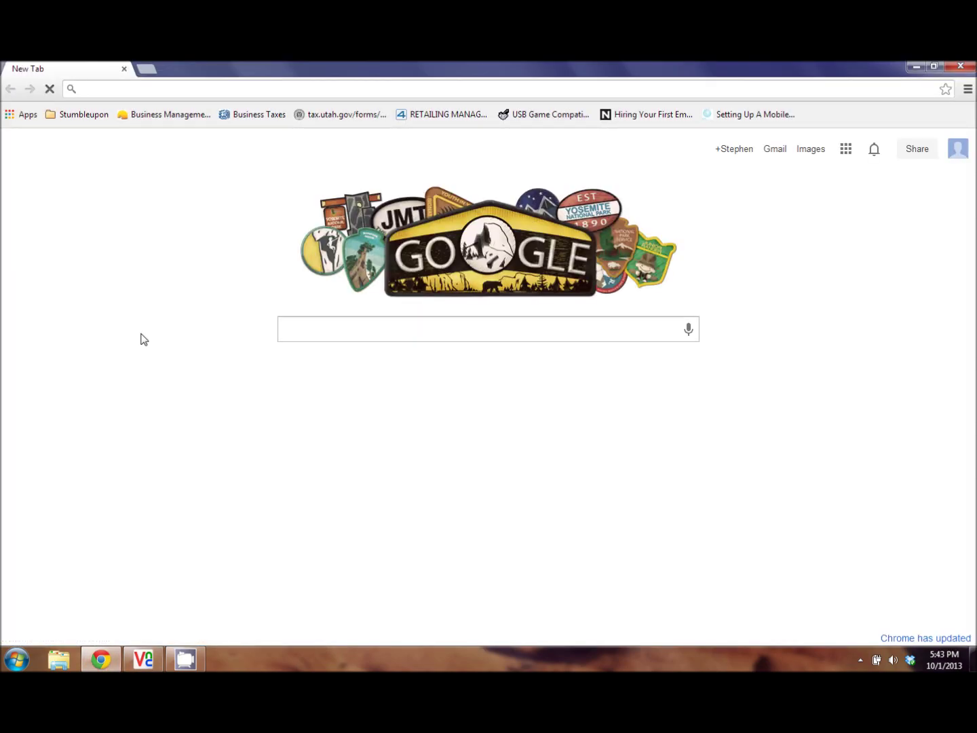
Step: Go to realvnc.com's VNC Viewer downloads and choose the 64-bit Windows exe
type("real")
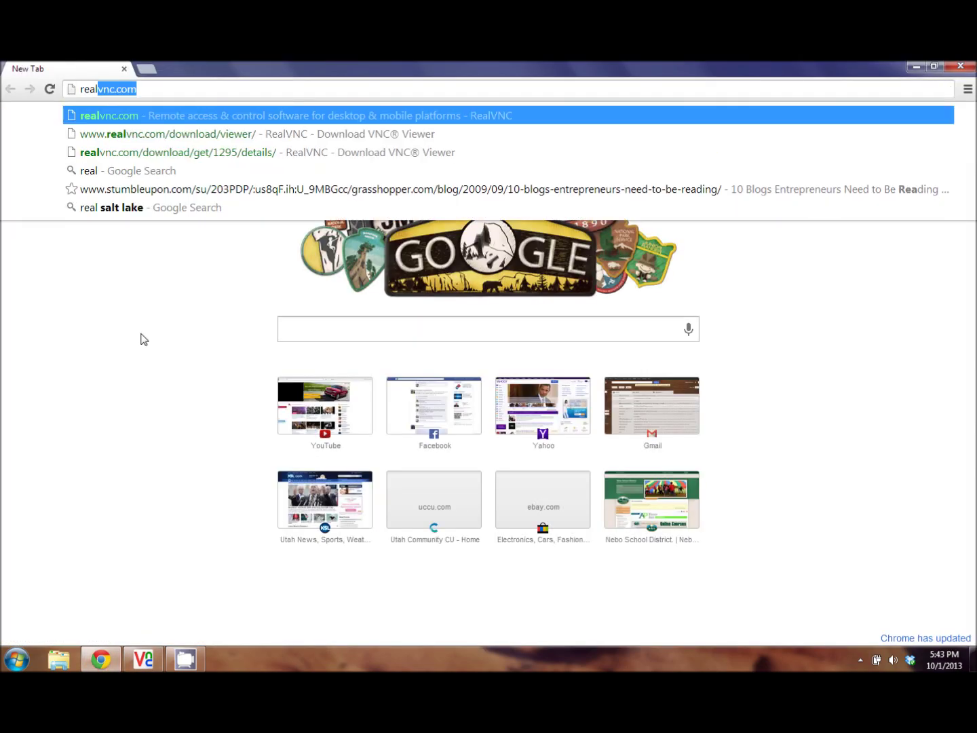
type("vnc.com")
key("Return")
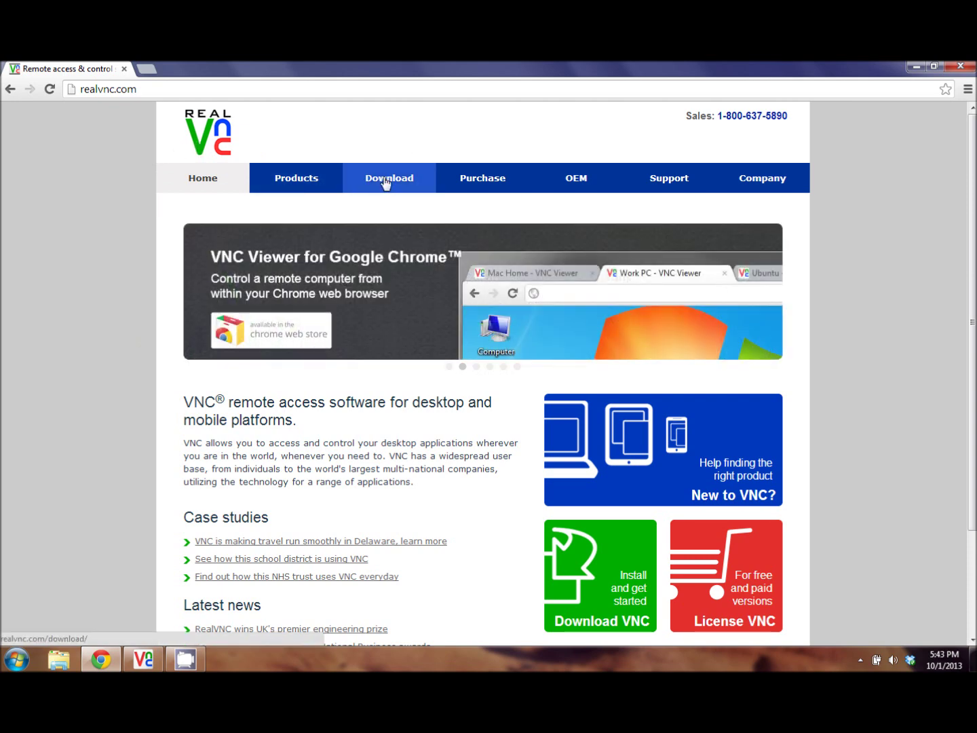
left_click(390, 179)
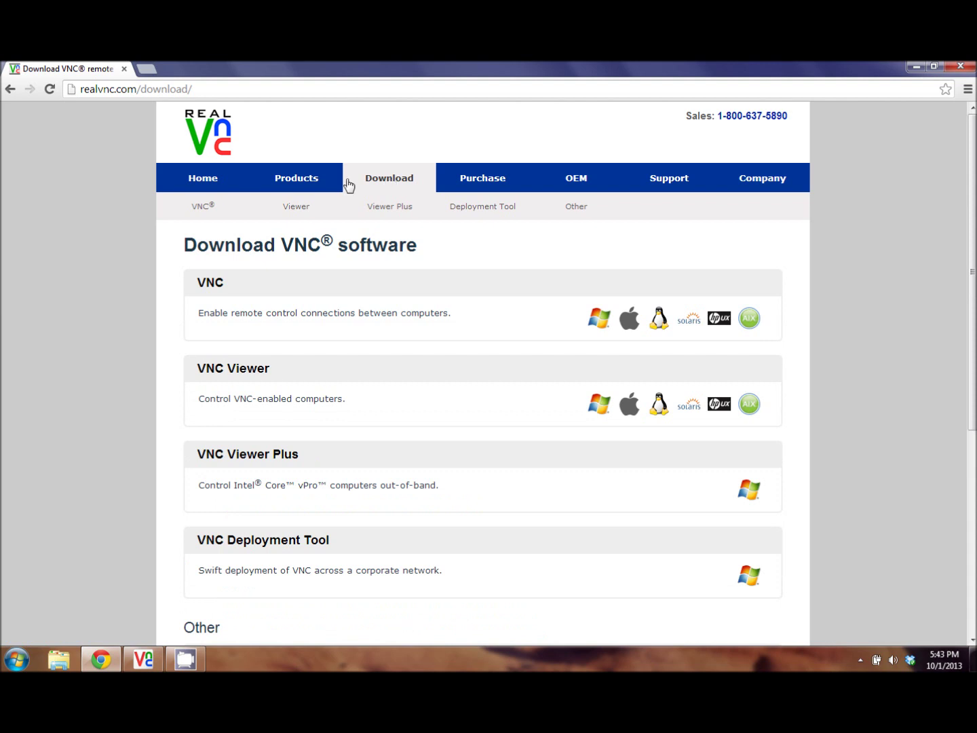
left_click(296, 213)
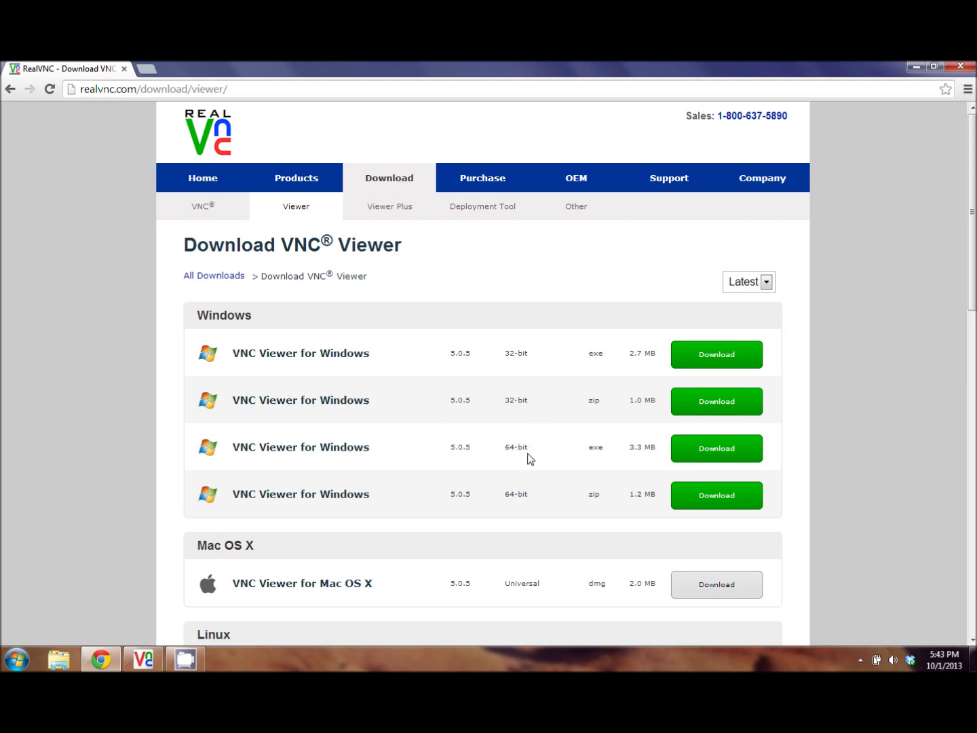
left_click(710, 452)
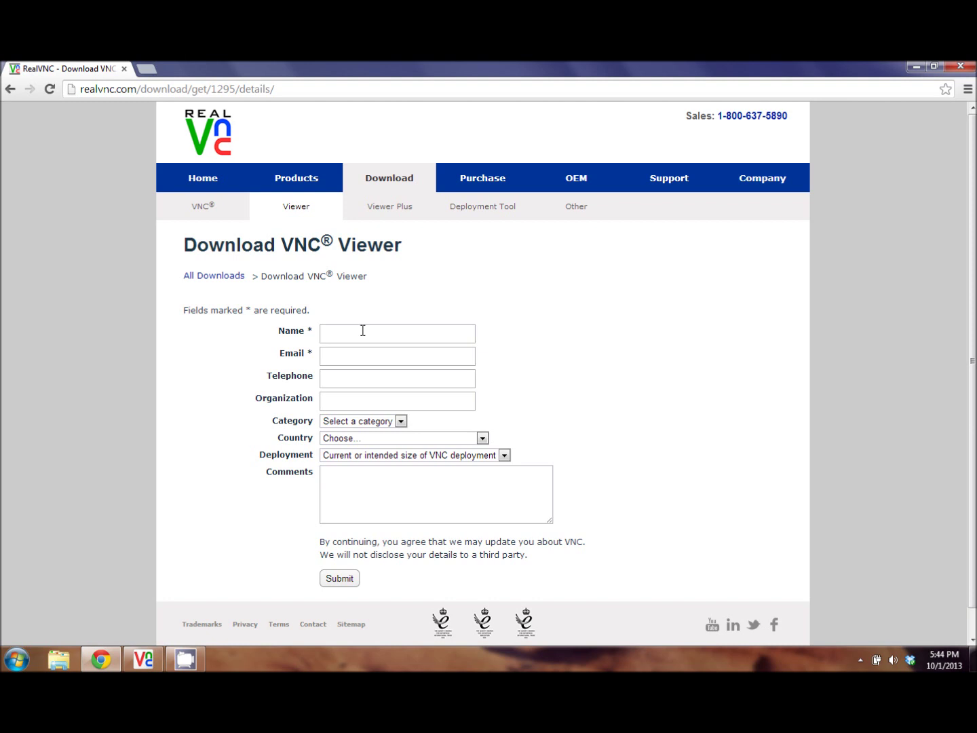
left_click(358, 332)
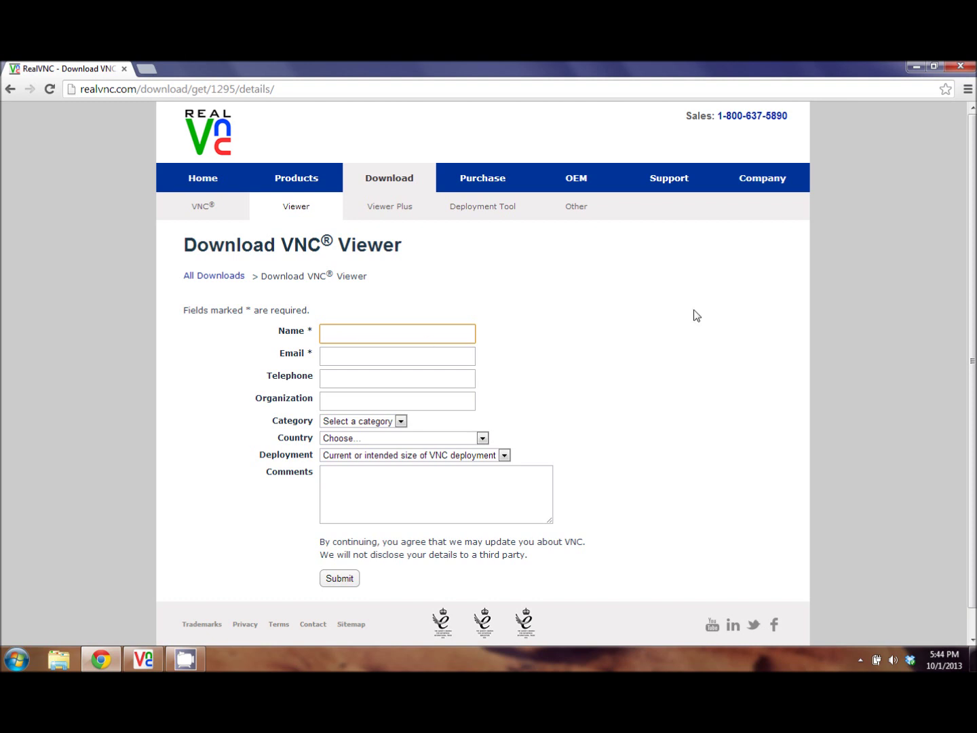
type("Fake ")
type("Fakerson")
key("Tab")
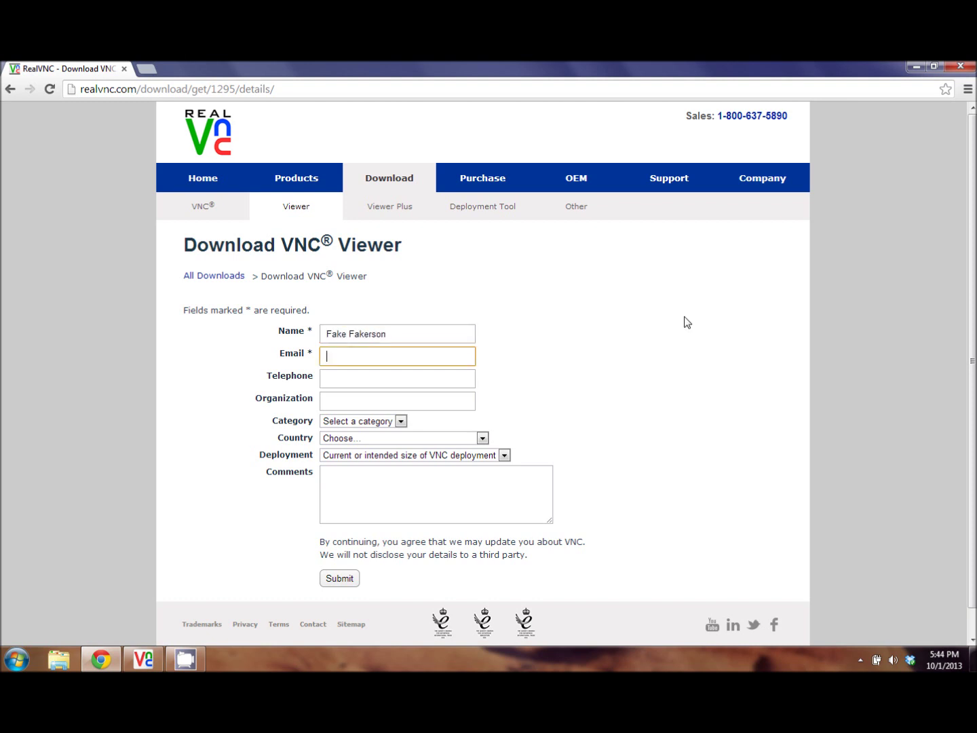
type("Fake@")
type("fake.net")
left_click(333, 580)
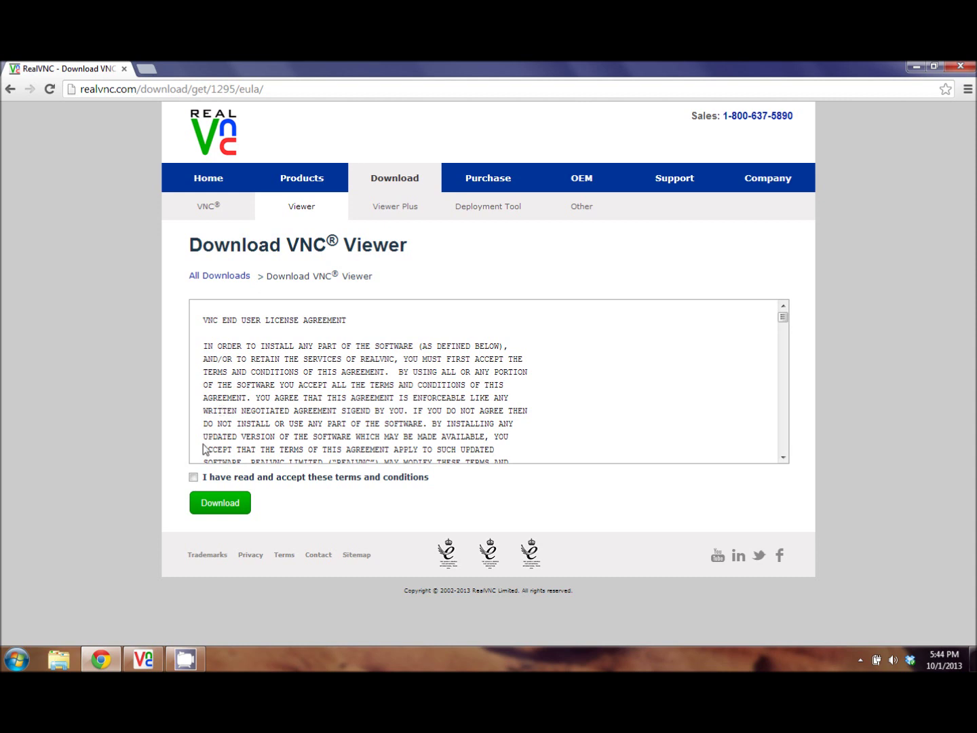
Step: Accept the license terms, download the Windows VNC Viewer installer, and open it
left_click(193, 477)
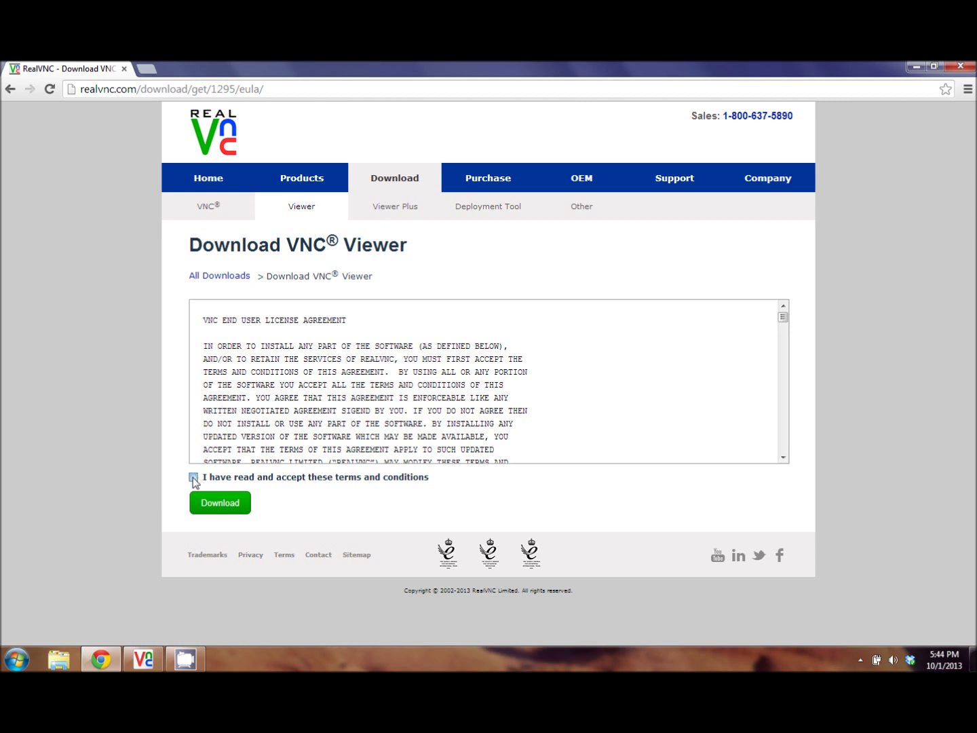
left_click(231, 505)
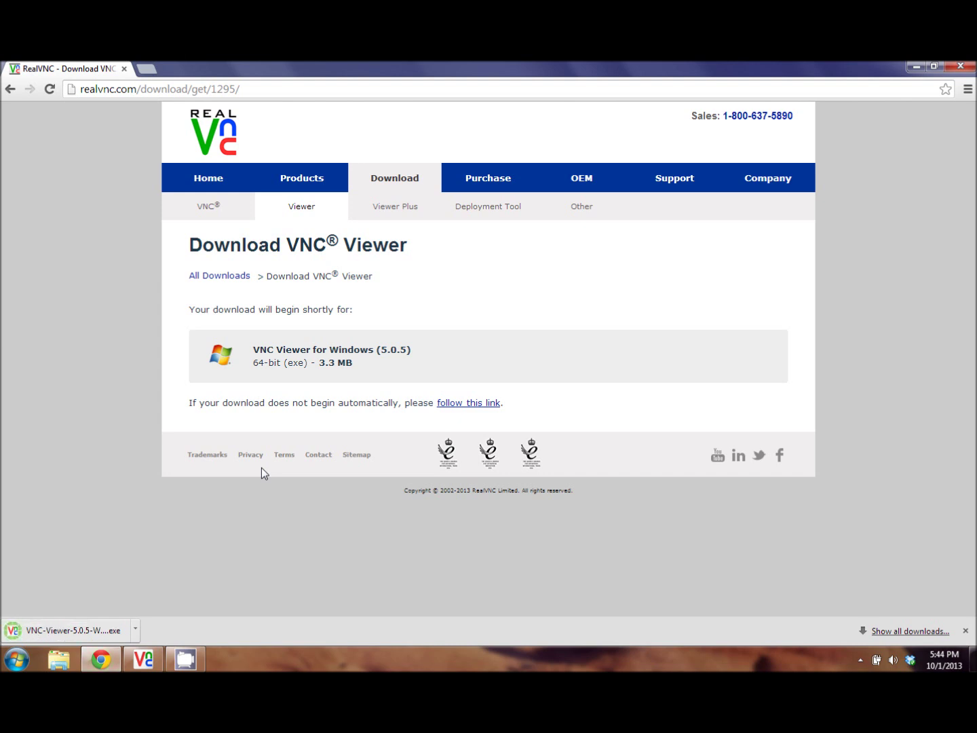
left_click(98, 635)
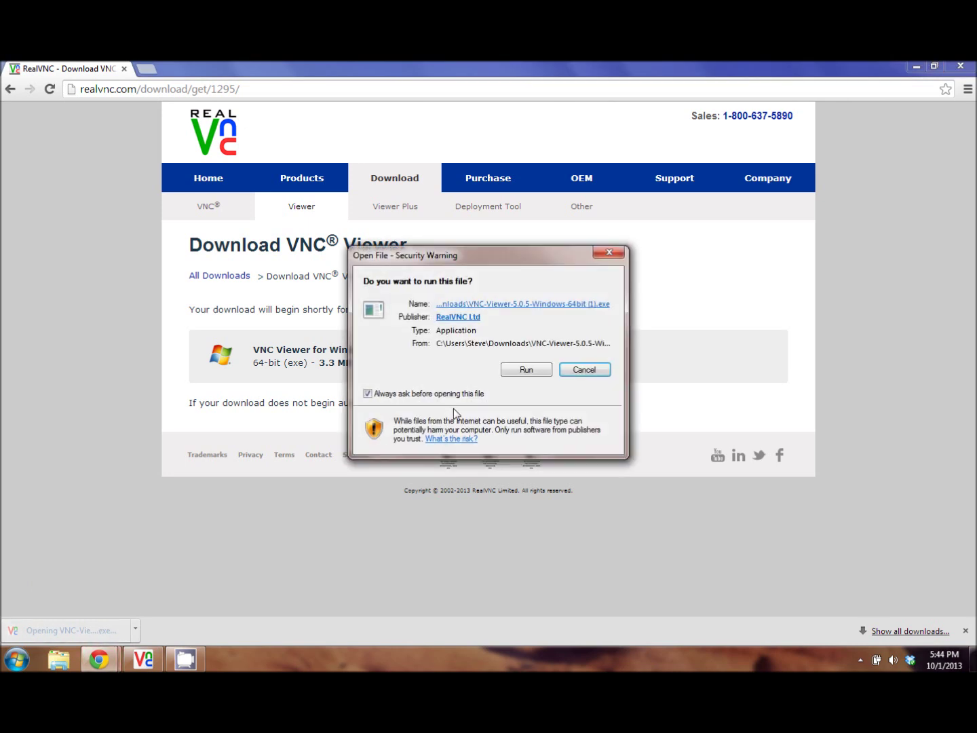
Step: Run VNC Viewer and place its connect dialog beside the iPhone mirror window
left_click(526, 370)
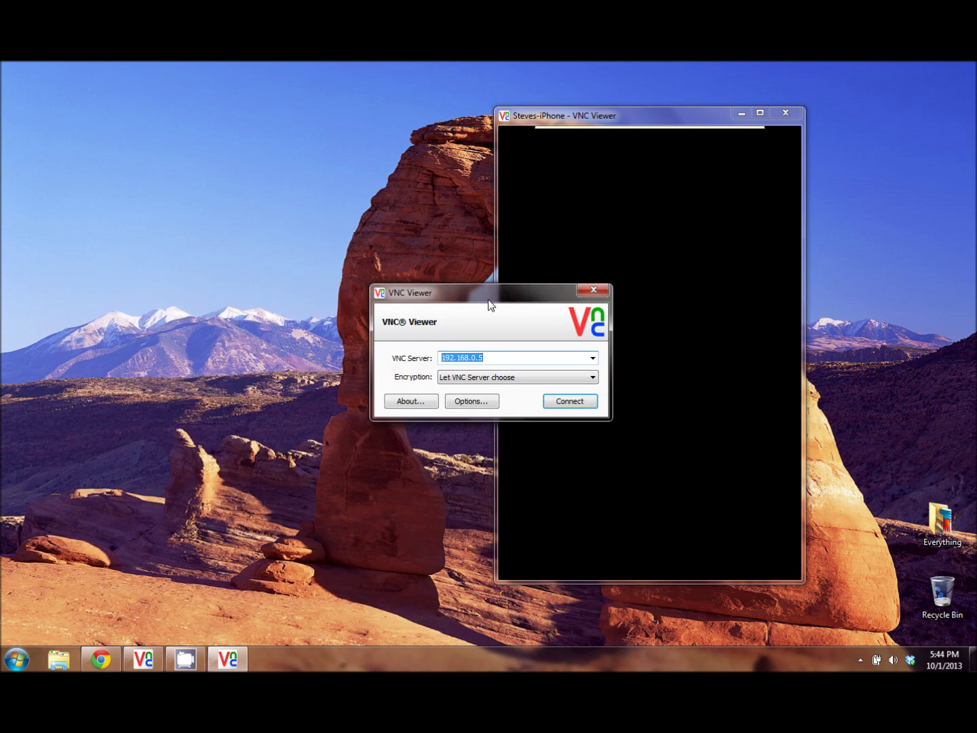
left_click_drag(487, 296, 267, 212)
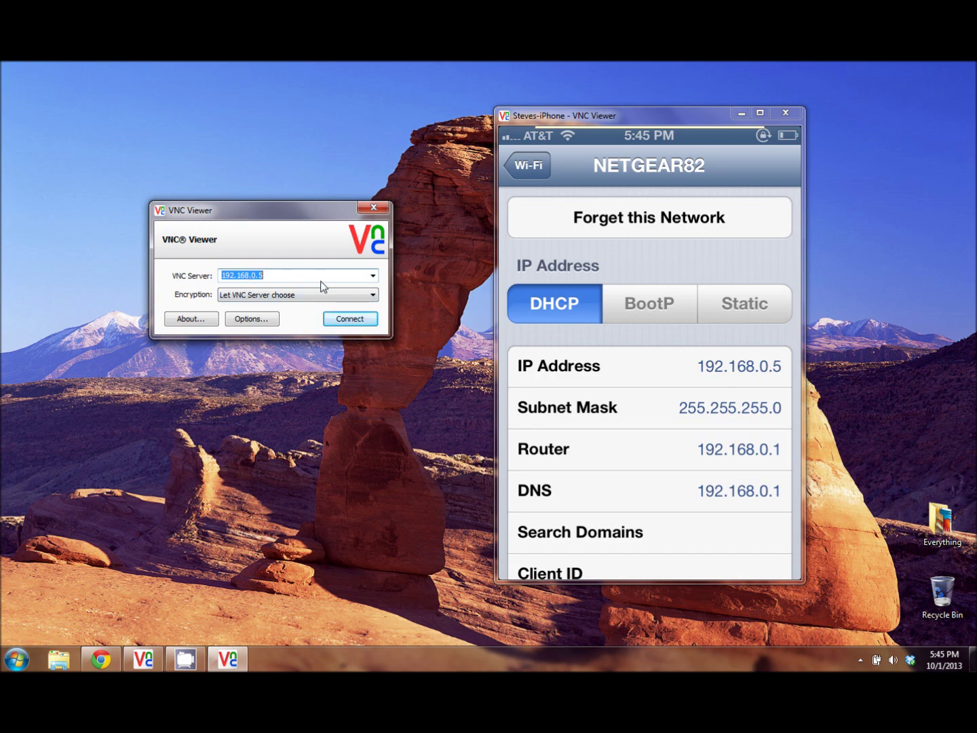
left_click(777, 367)
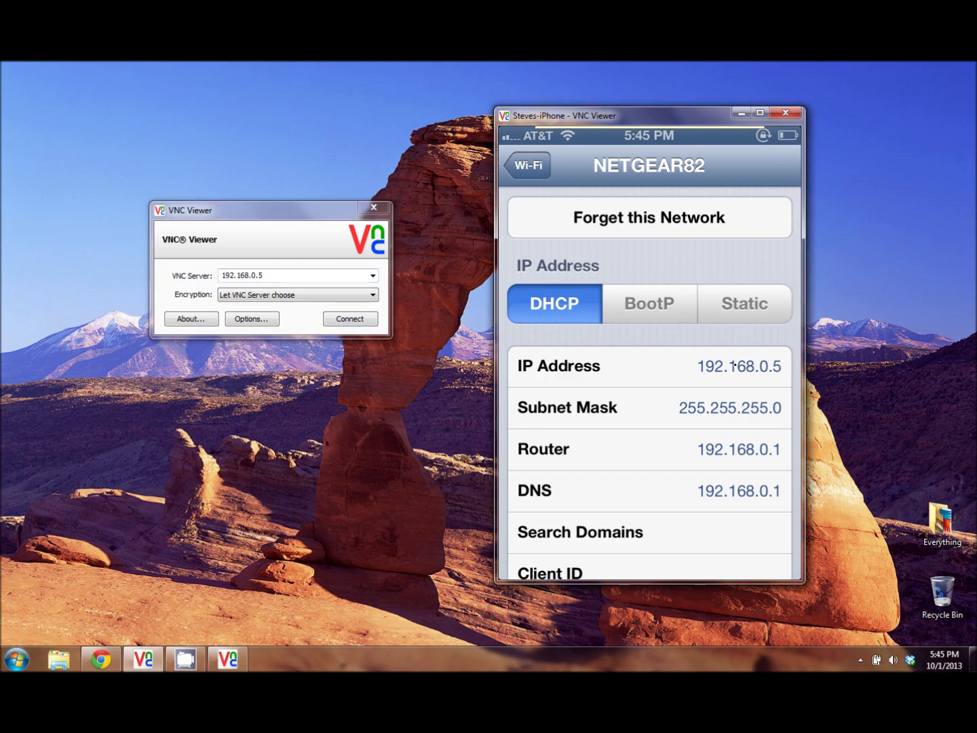
Step: Connect VNC Viewer to 192.168.0.5 and accept the unencrypted connection warning
left_click(362, 320)
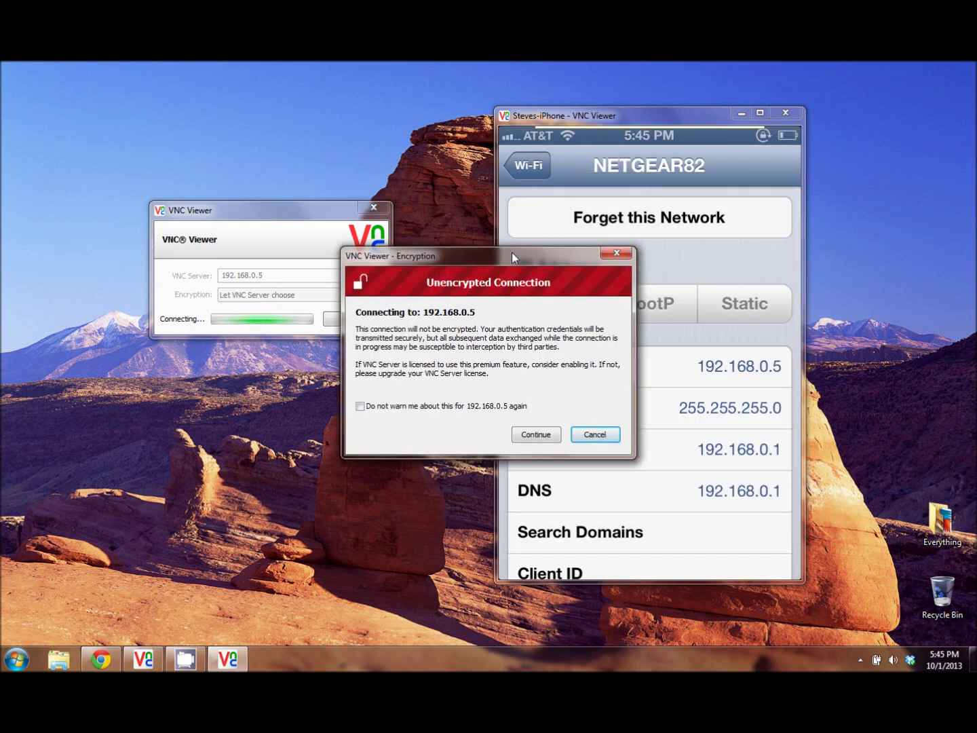
mouse_move(447, 256)
left_mouse_down()
mouse_move(352, 317)
mouse_move(301, 317)
left_mouse_up()
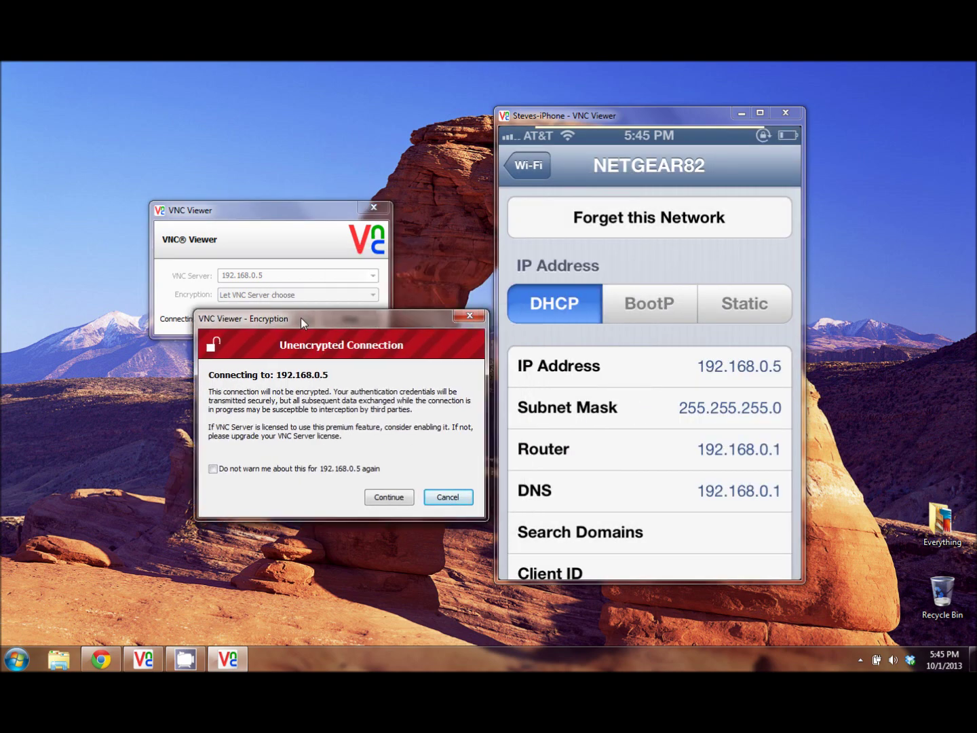
left_click(396, 498)
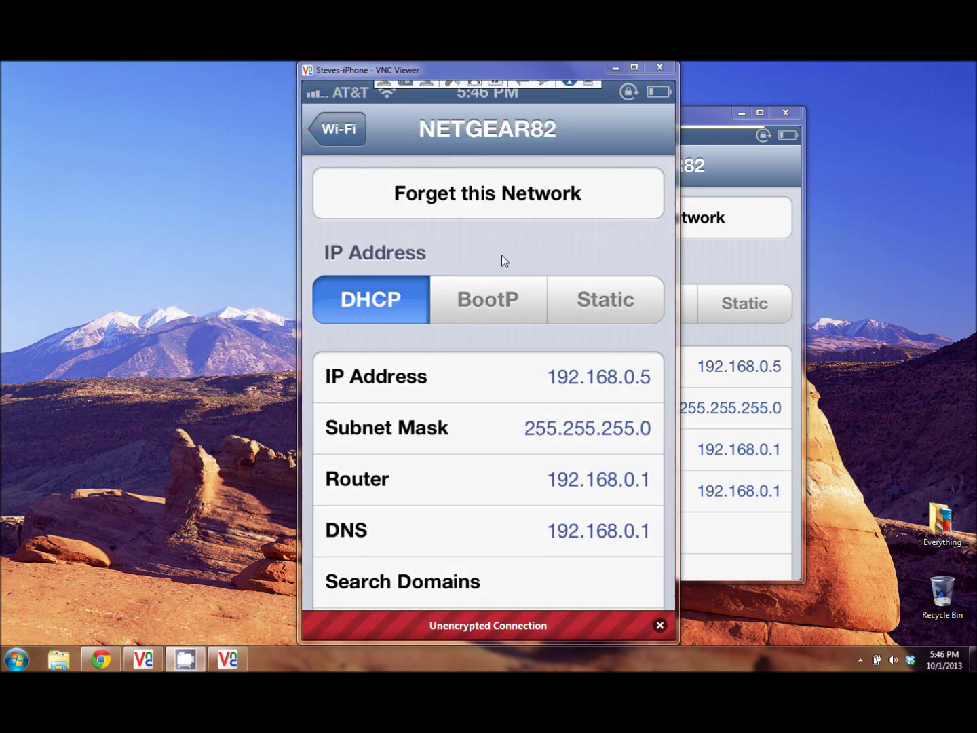
Step: Move the new iPhone mirror right, go back to the Wi-Fi list, then Home
left_click_drag(541, 76, 714, 83)
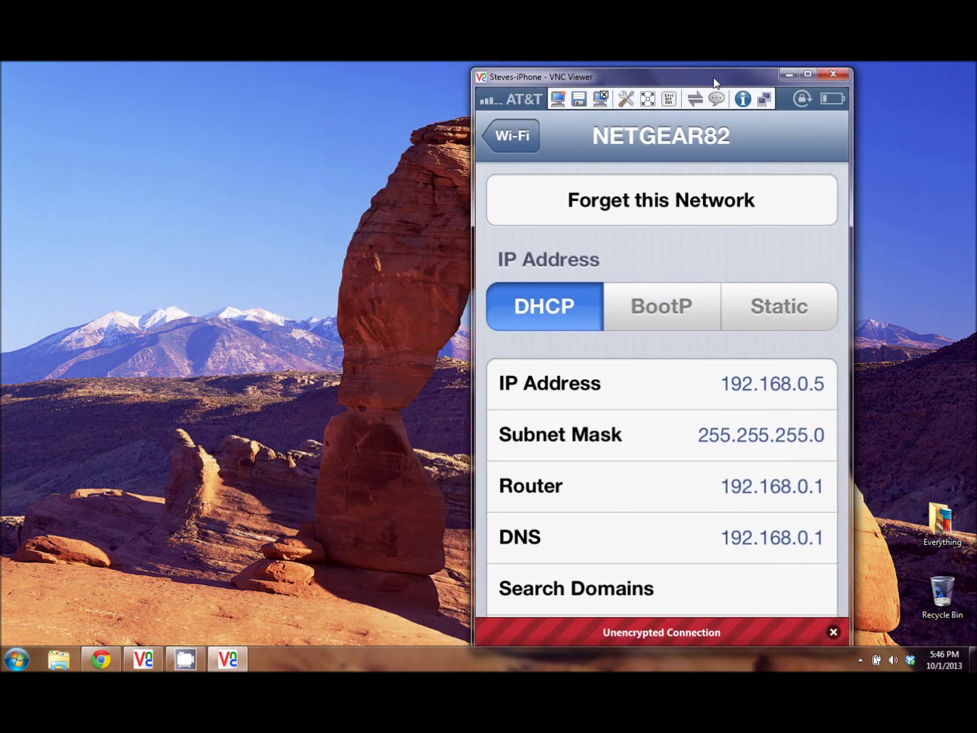
scroll(676, 386, "down", 5)
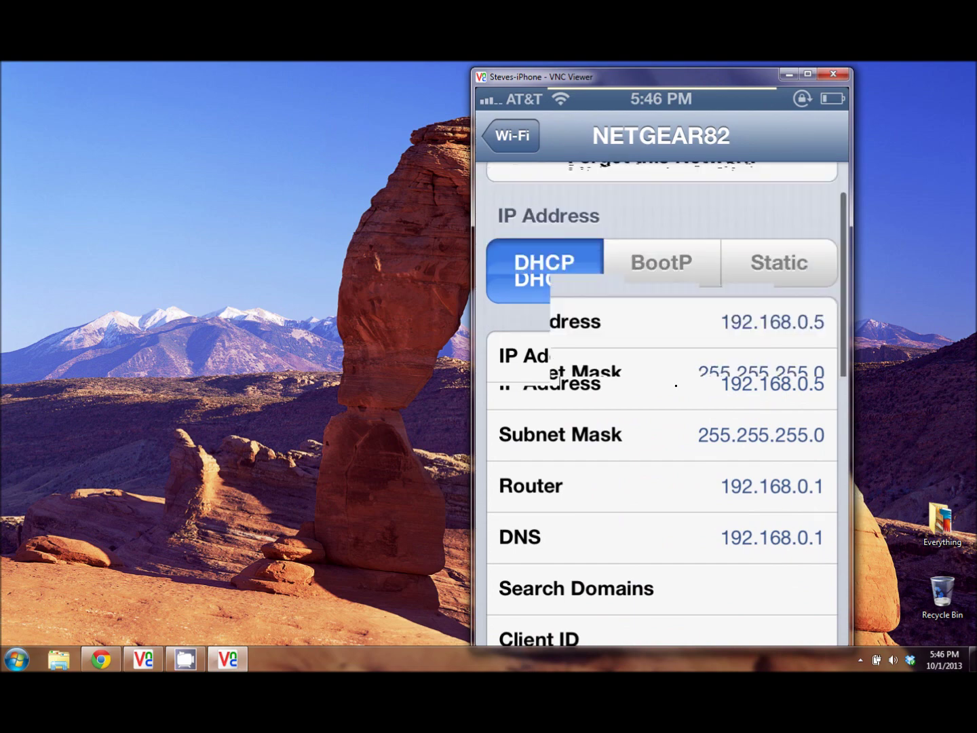
scroll(676, 385, "up", 5)
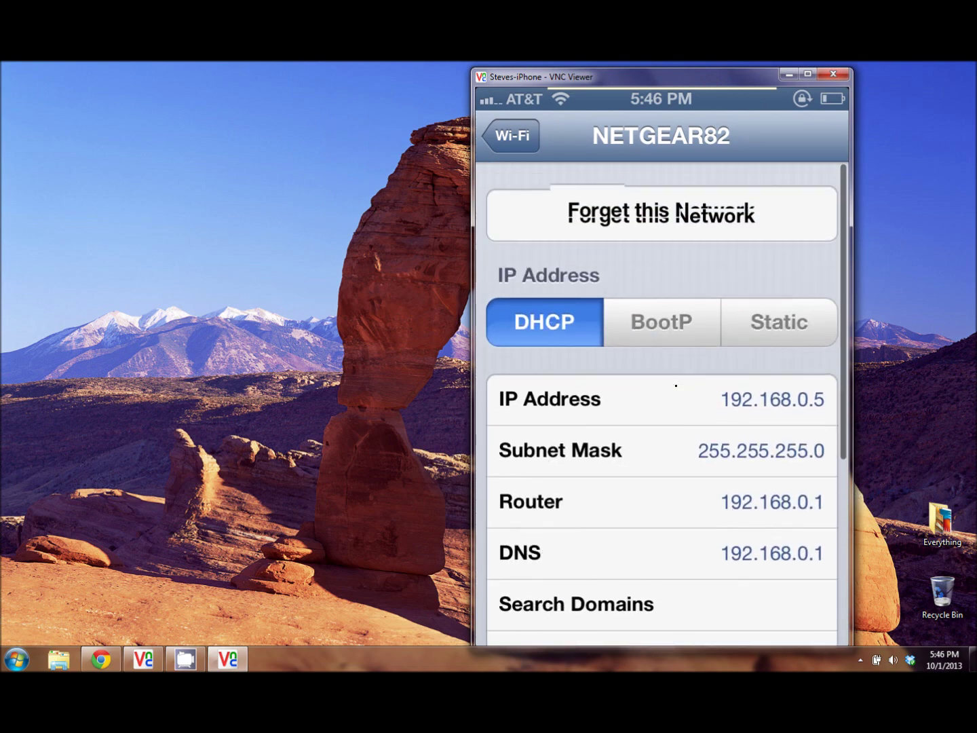
left_click(513, 135)
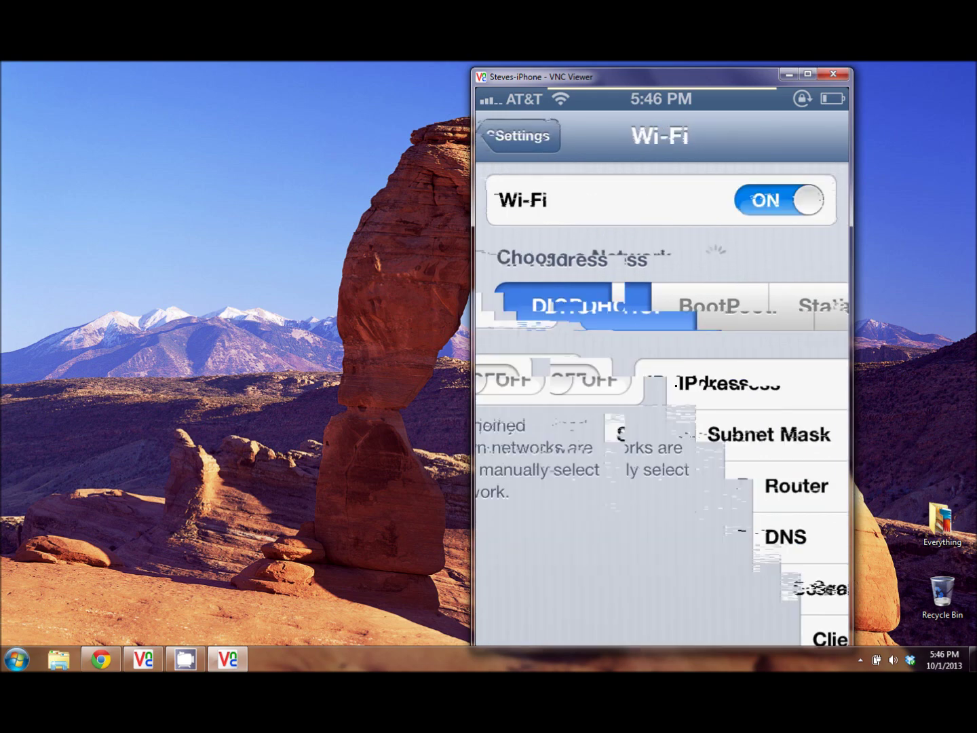
right_click(676, 385)
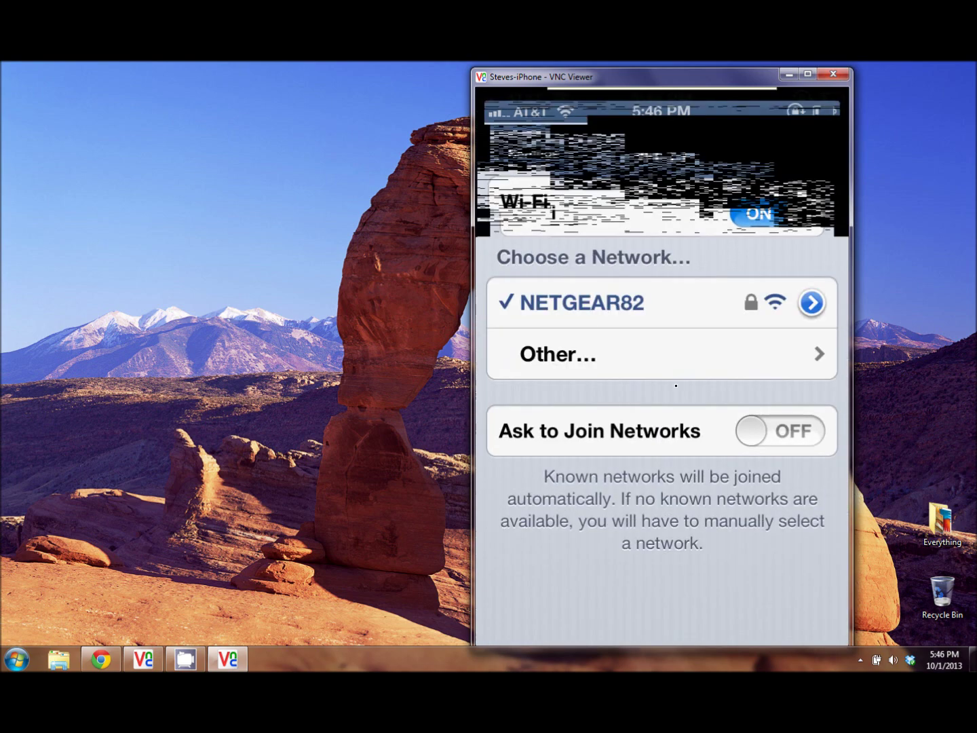